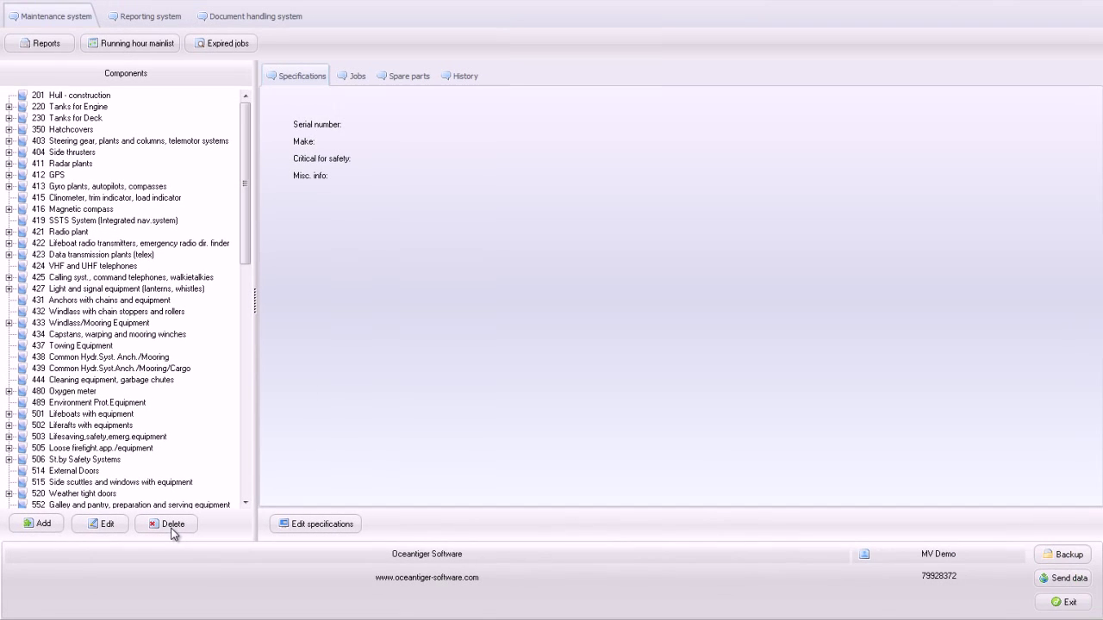
- Review the 652 Aux Eng No2 specs (John Deere CD6068TFM50, 89kw) and cancel the edit form
scroll(245, 276, "down", 5)
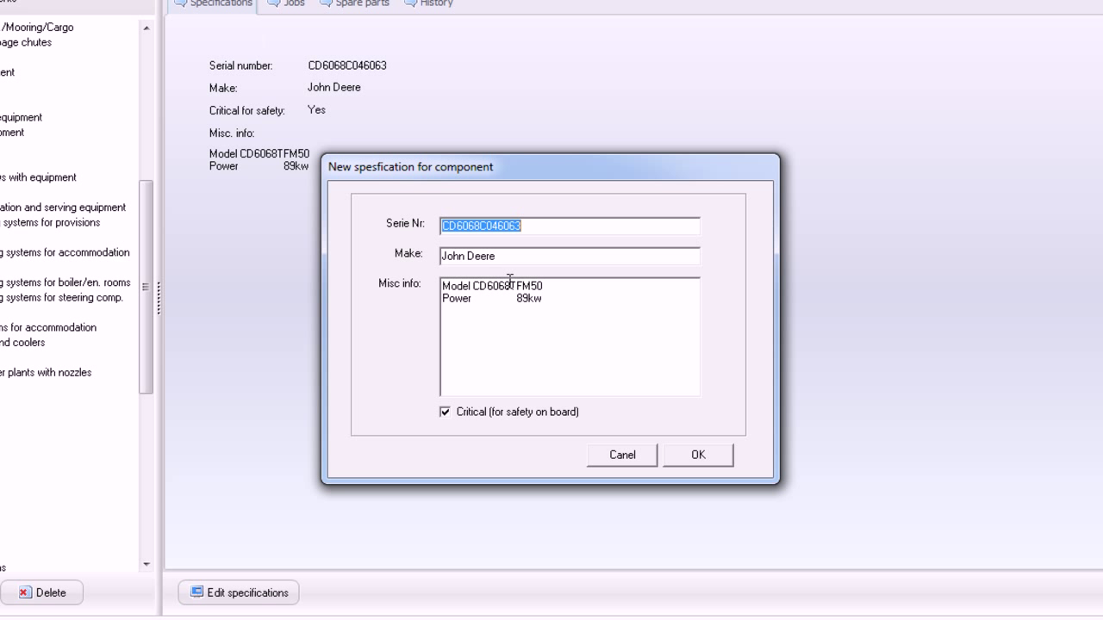
left_click(613, 458)
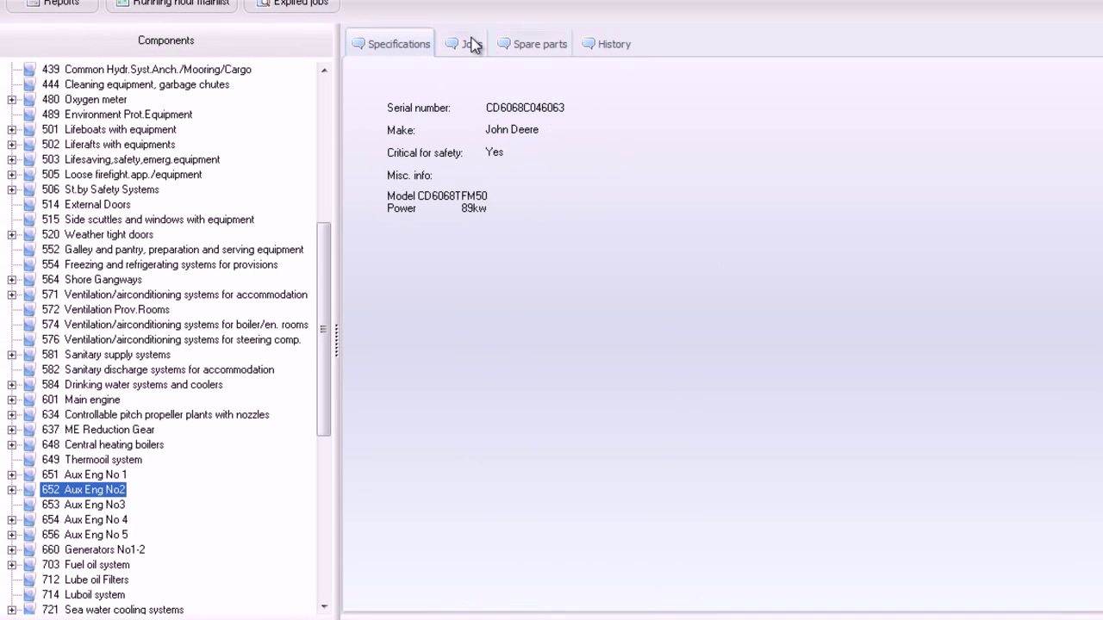
- List the jobs of 652.01 Lubricating Oil System and inspect the Change oil filter and Visual Inspect Monthly jobs
left_click(432, 35)
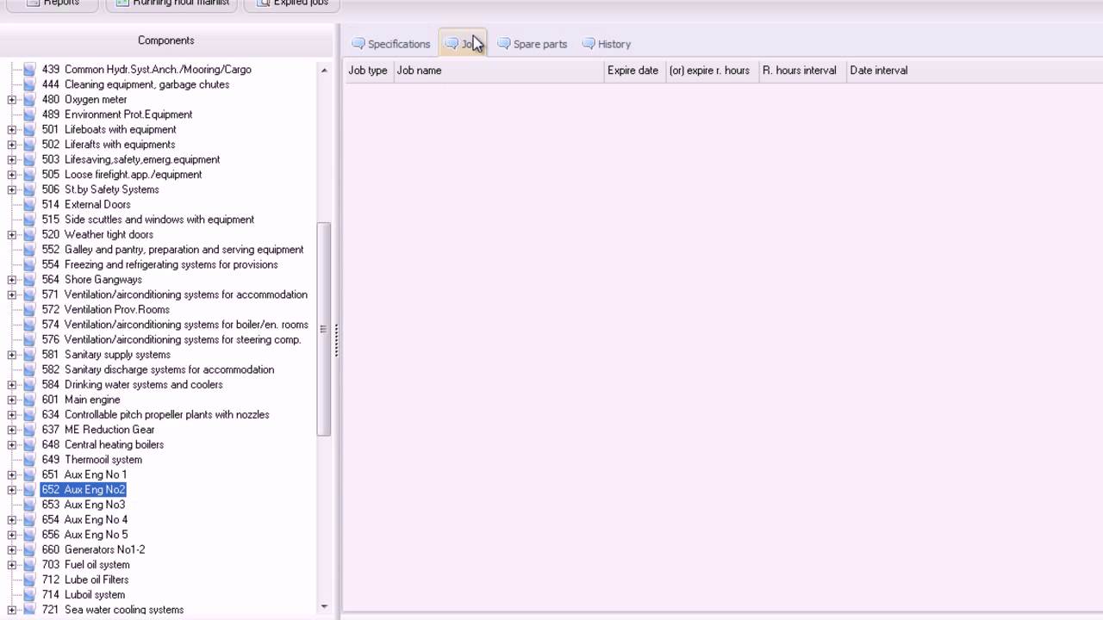
double_click(123, 490)
left_click(171, 507)
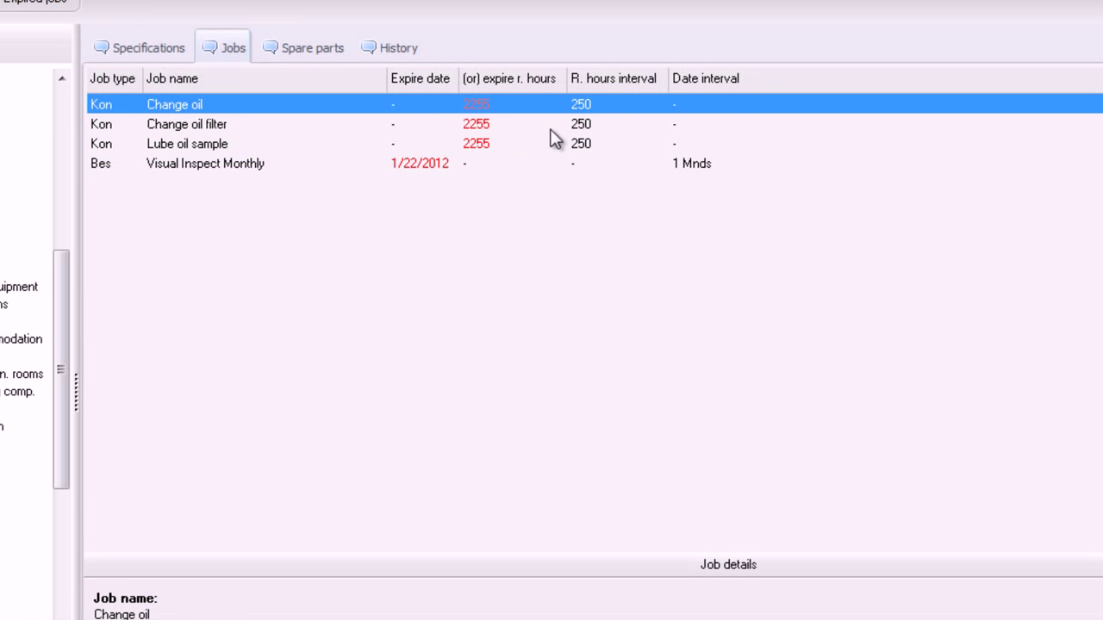
left_click(575, 126)
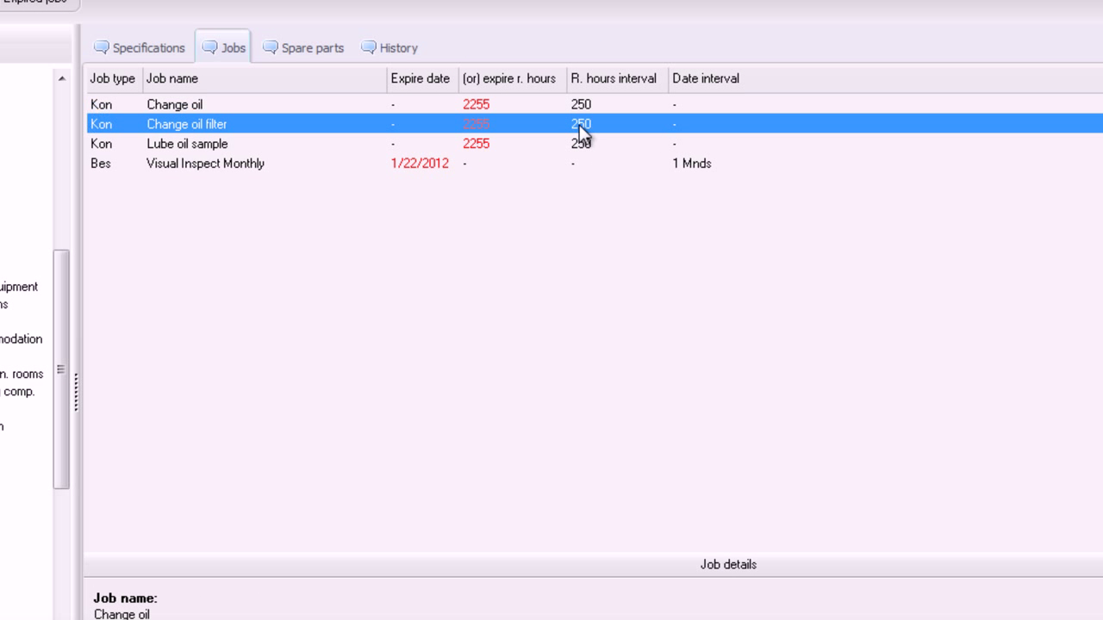
left_click(450, 163)
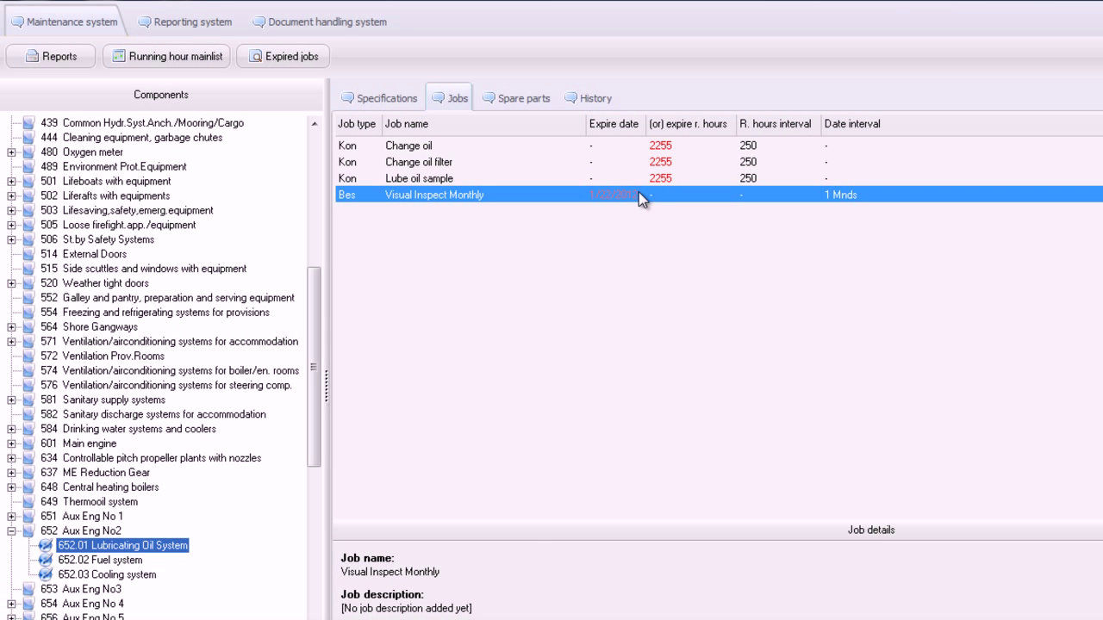
left_click(154, 57)
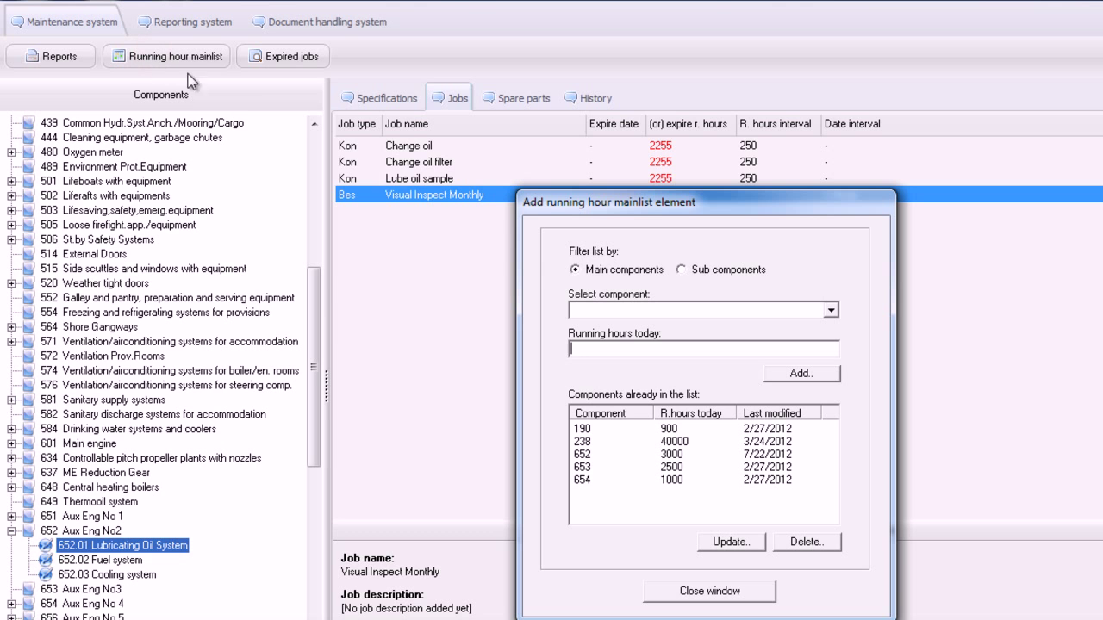
left_click(585, 454)
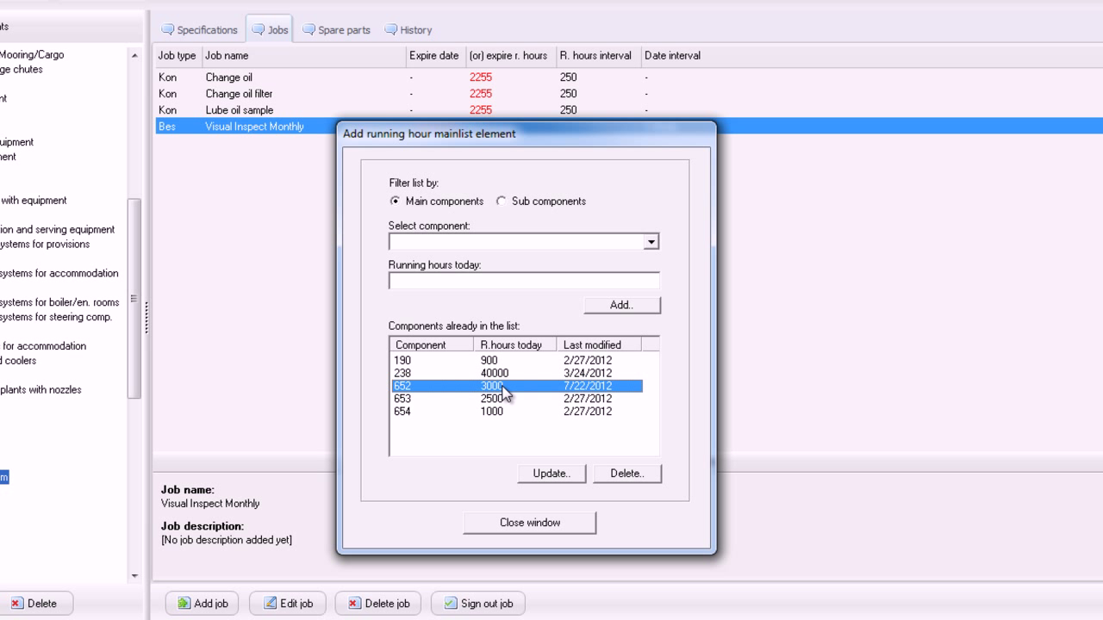
left_click(531, 523)
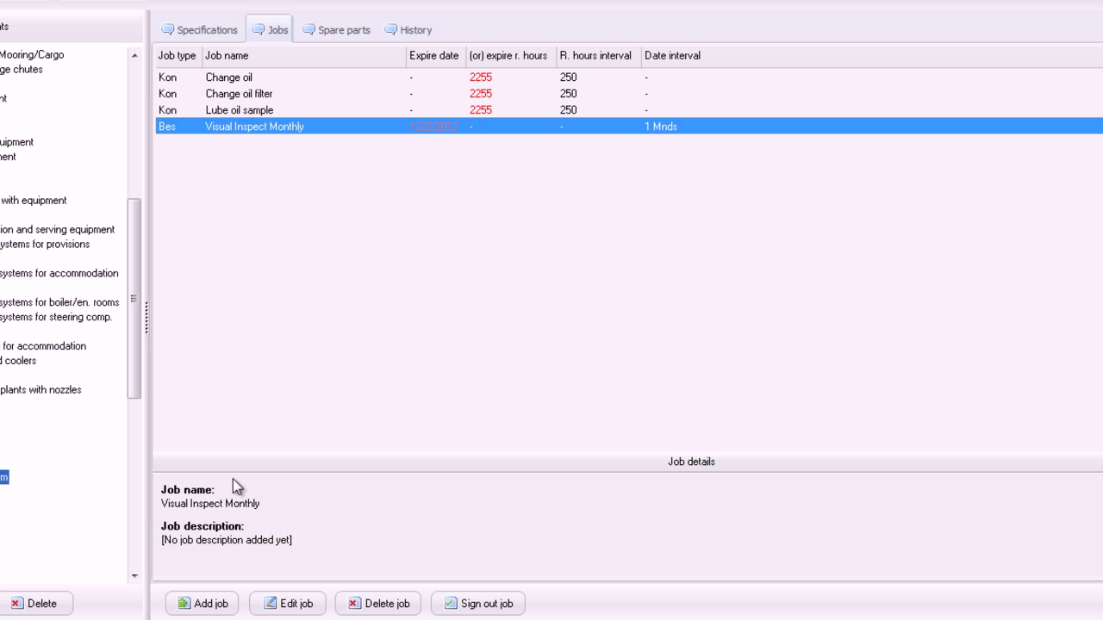
- Start a new Bes job named 'Check oil quality' with description 'Monthly Check'
left_click(214, 603)
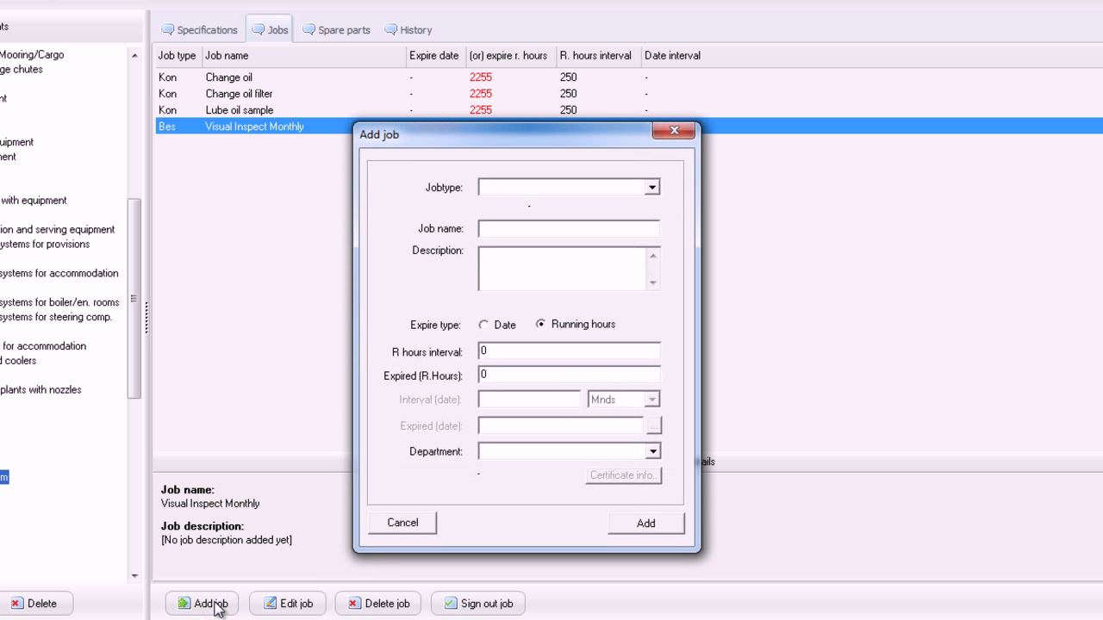
left_click(652, 187)
left_click(647, 228)
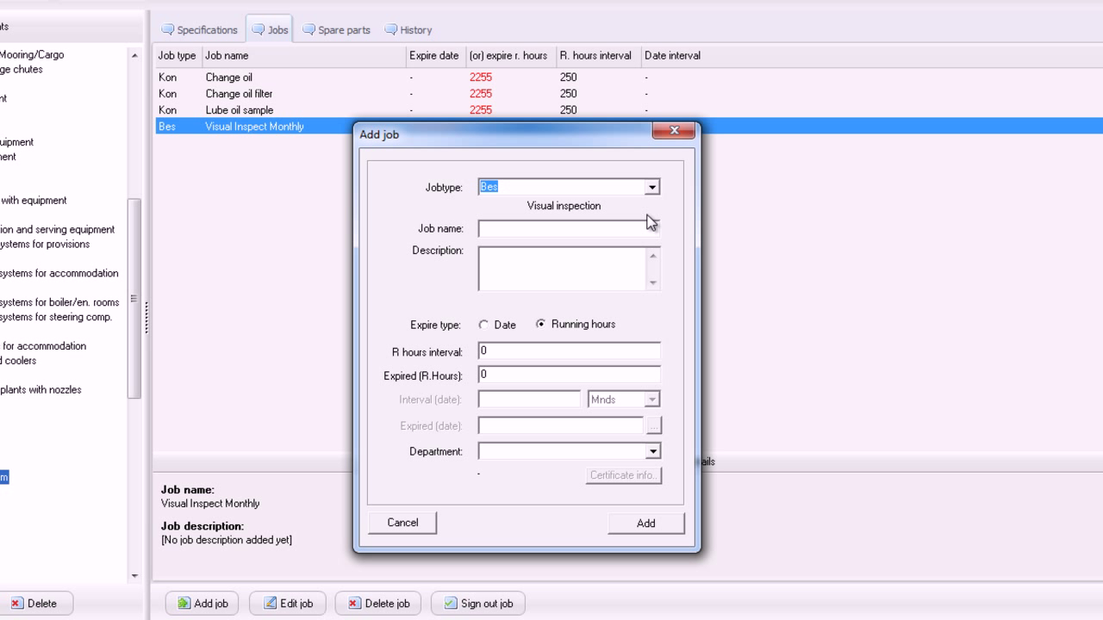
key("Tab")
type("Check oil quality")
key("Tab")
type("Monthly Check")
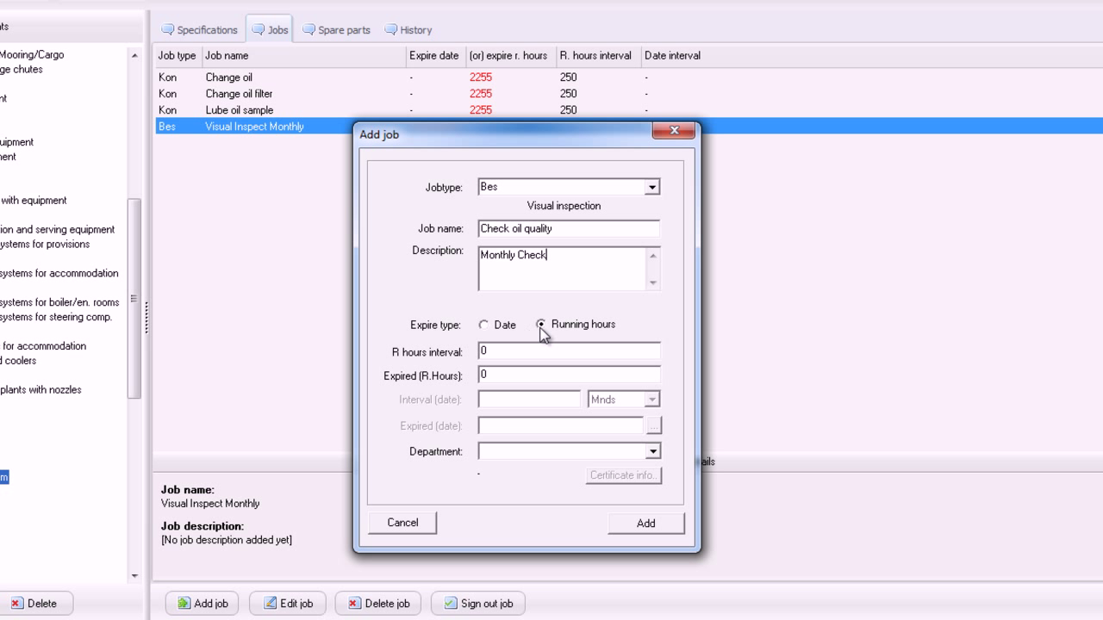
- Make the job expire by date every 1 month for department M, and add it
left_click(483, 325)
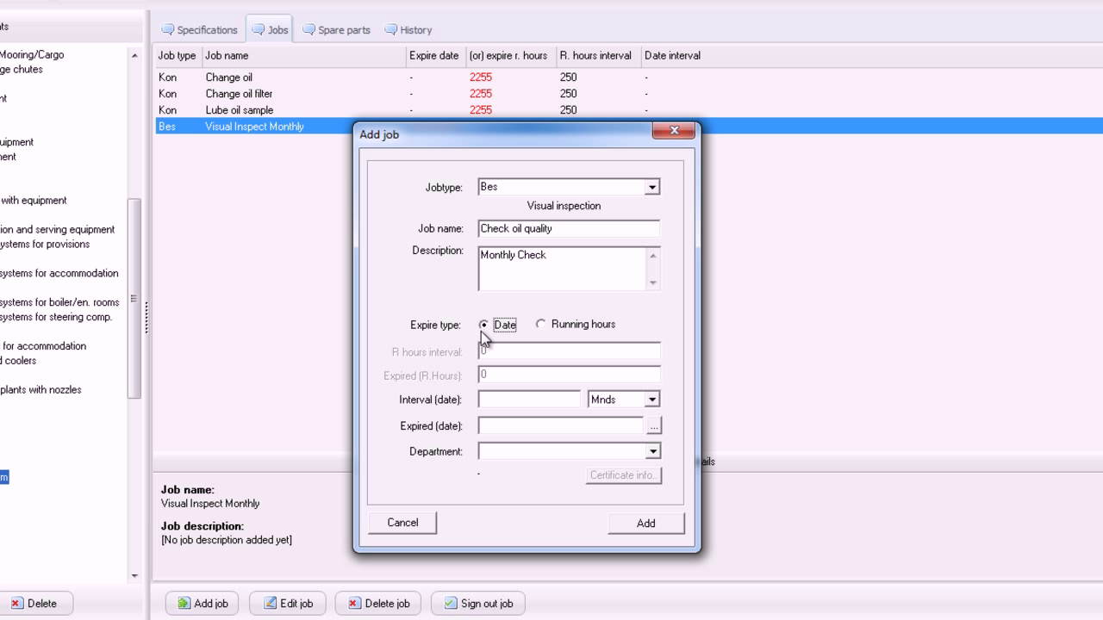
left_click(517, 399)
type("1")
left_click(588, 453)
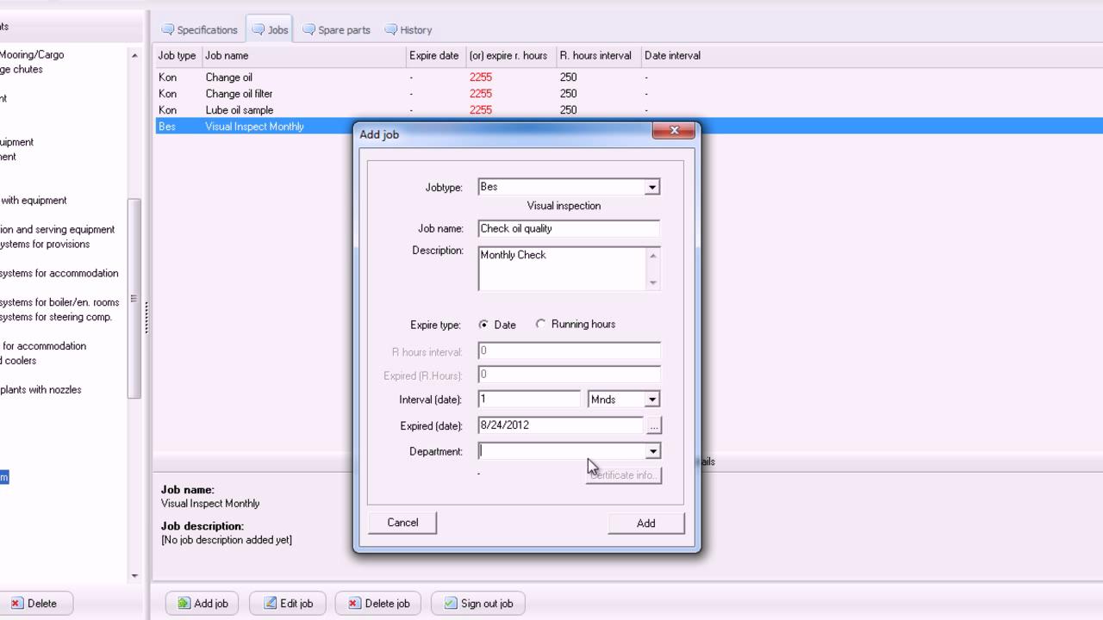
left_click(653, 452)
left_click(638, 474)
left_click(642, 523)
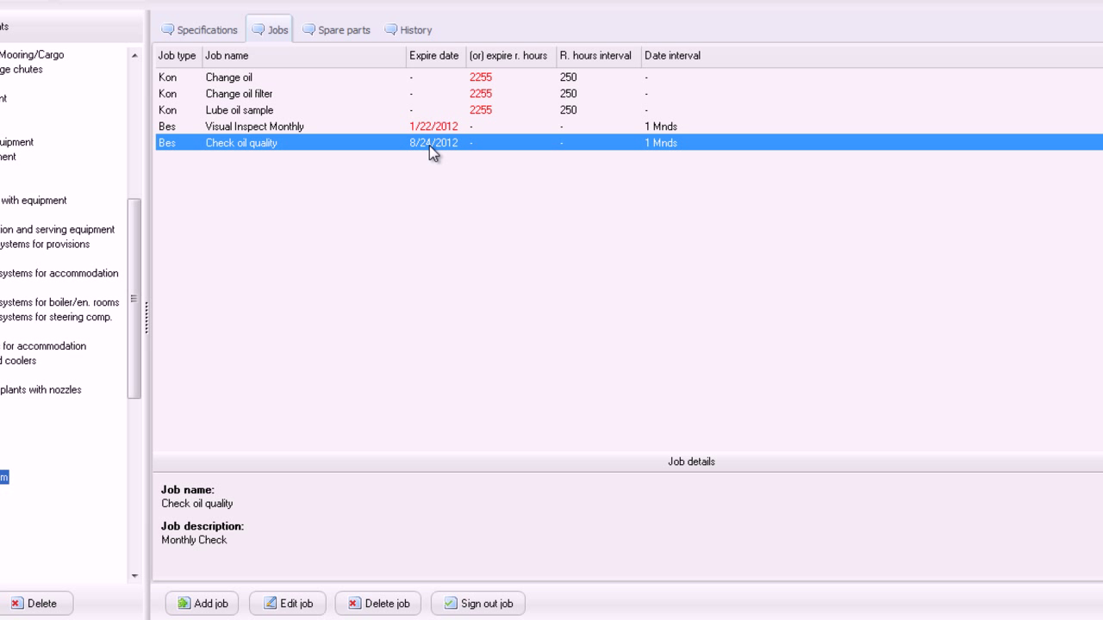
- Sign out Check oil quality with the performer's name and note 'Checked and verified. All Ok'
left_click(487, 604)
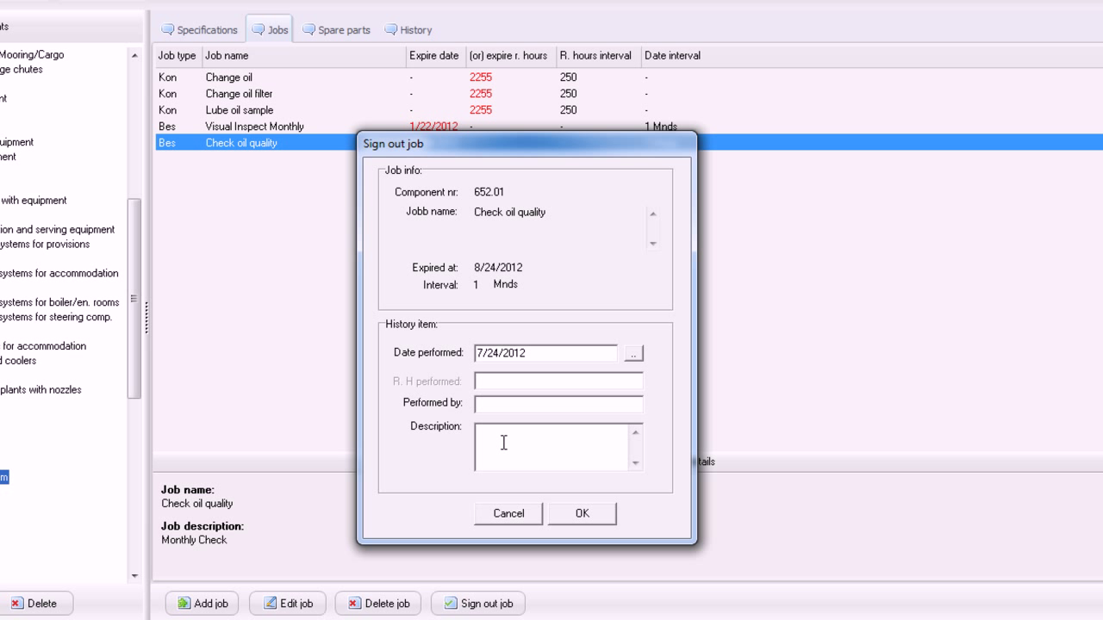
left_click(513, 406)
type("Alex")
key("Tab")
type("Checked and verified. All Ok")
left_click(582, 514)
- Show the 652.01 history and select the 'Checked and verified. All Ok' entry
left_click(422, 31)
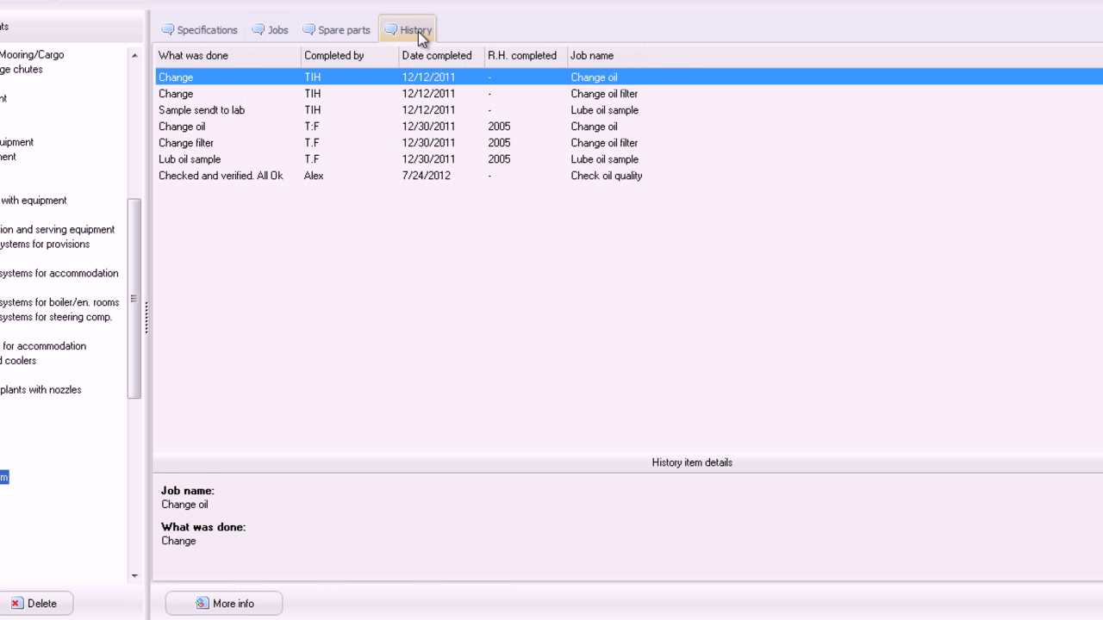
left_click(435, 176)
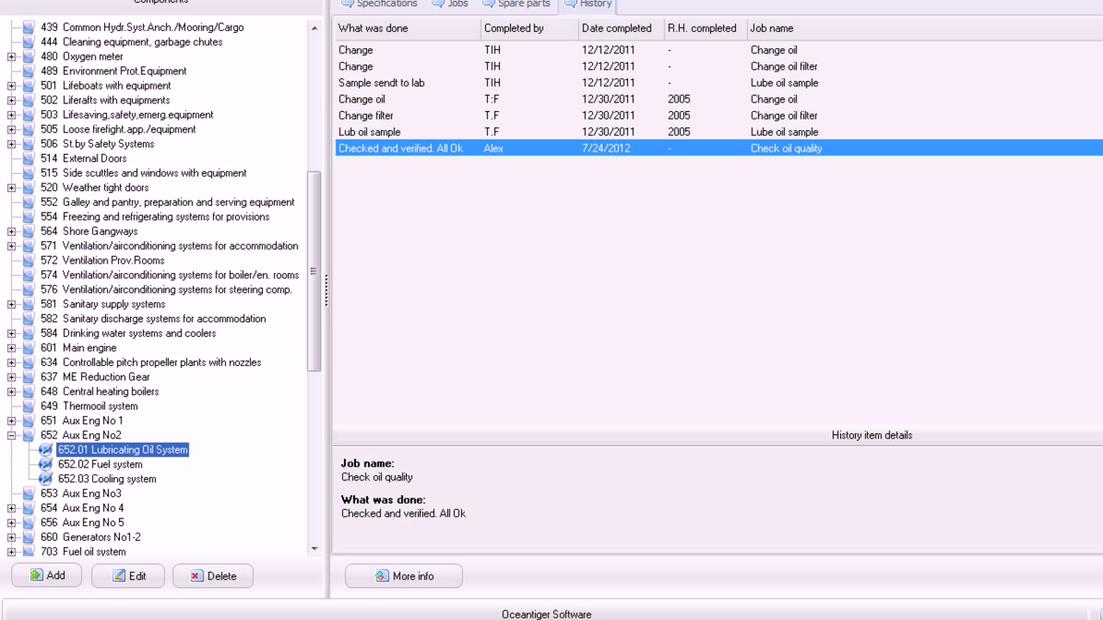
- Log an unscheduled Changed Engine event at 3600 running hours on 652.01 and view its entry
right_click(122, 458)
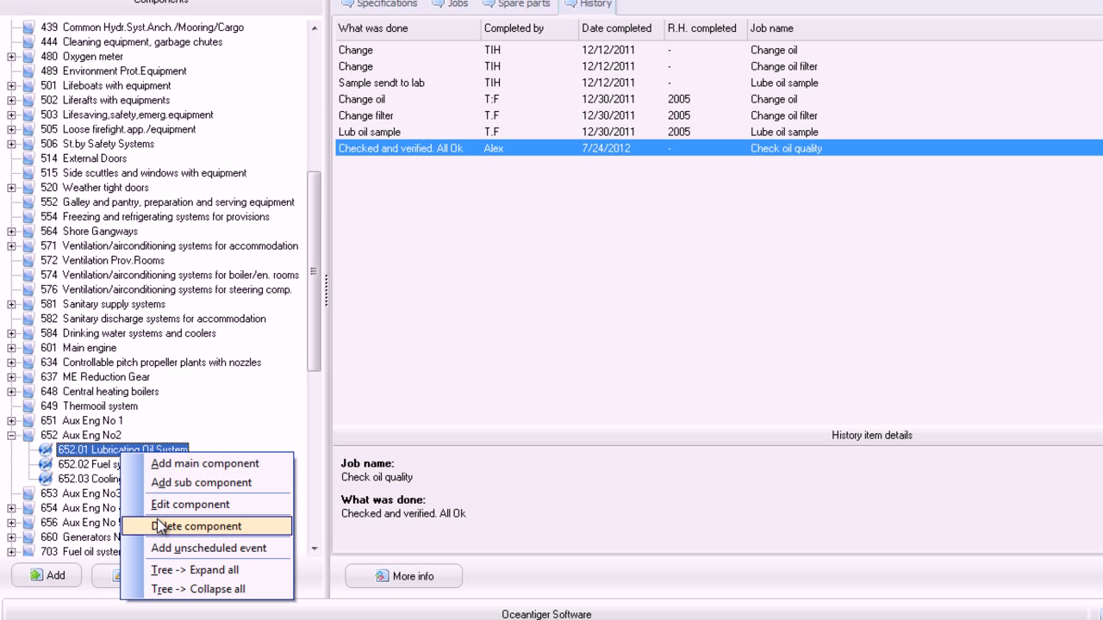
left_click(160, 549)
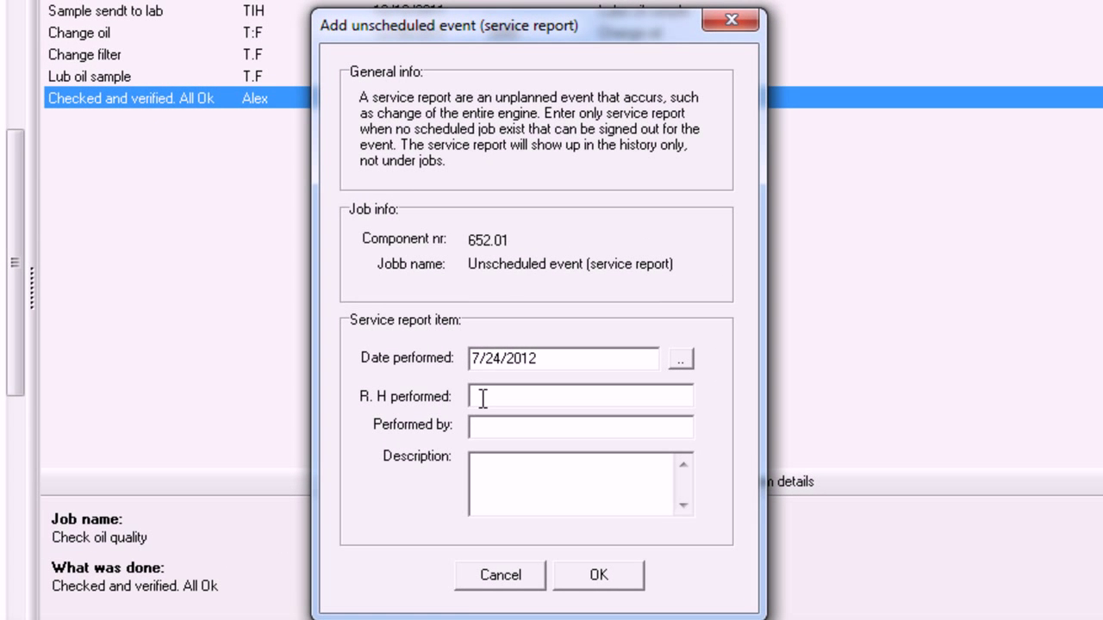
left_click(483, 398)
type("3600")
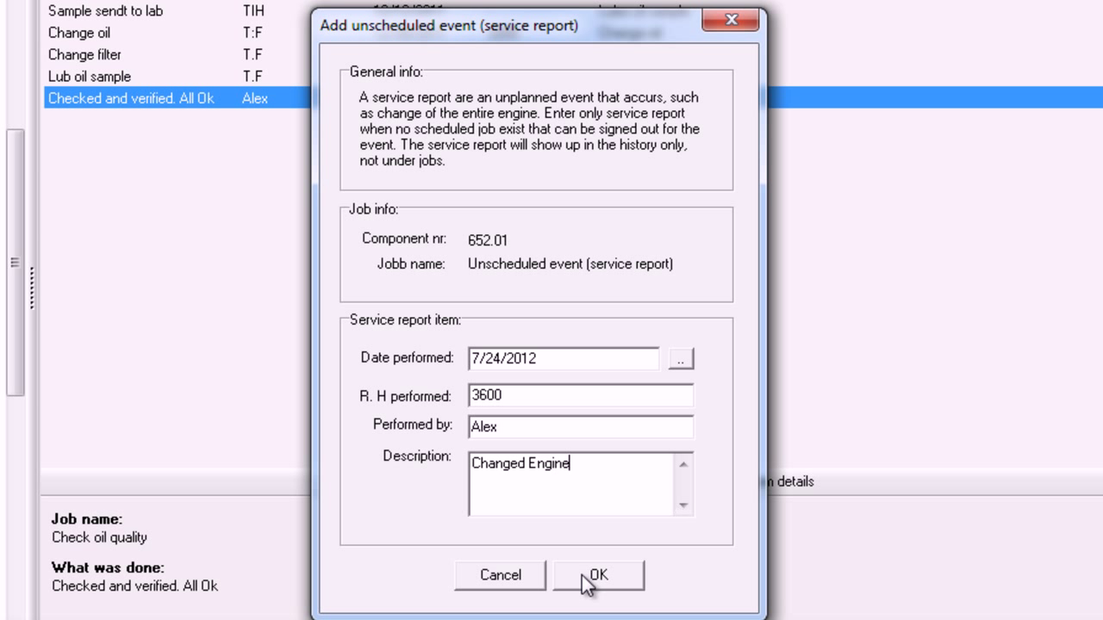
left_click(590, 579)
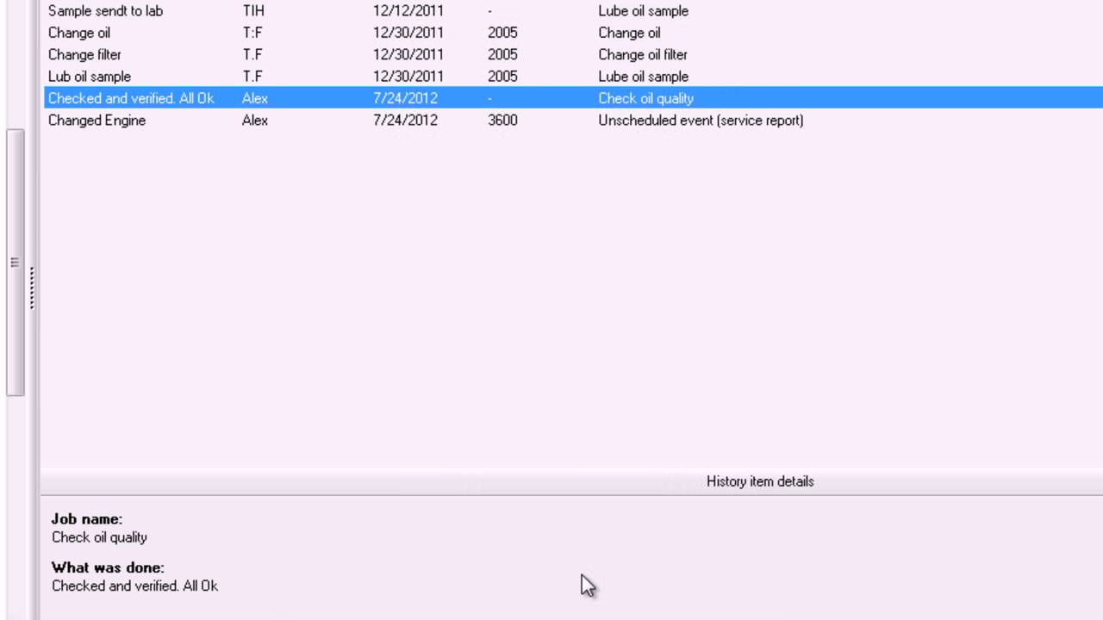
left_click(373, 120)
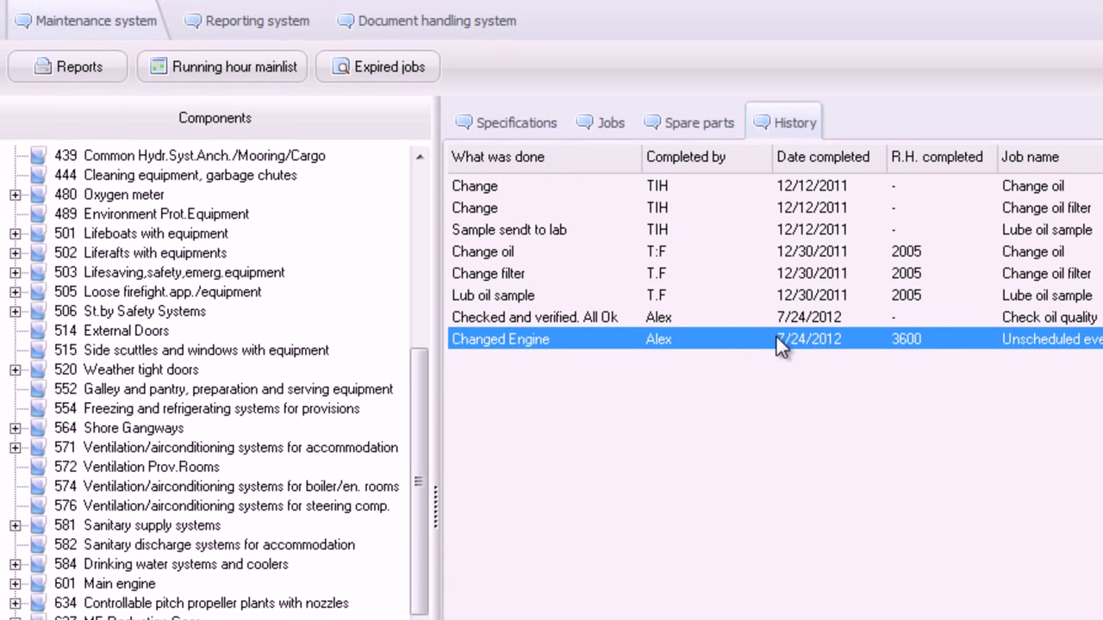
- Preview the Component List report, zooming out to show a whole page
left_click(67, 72)
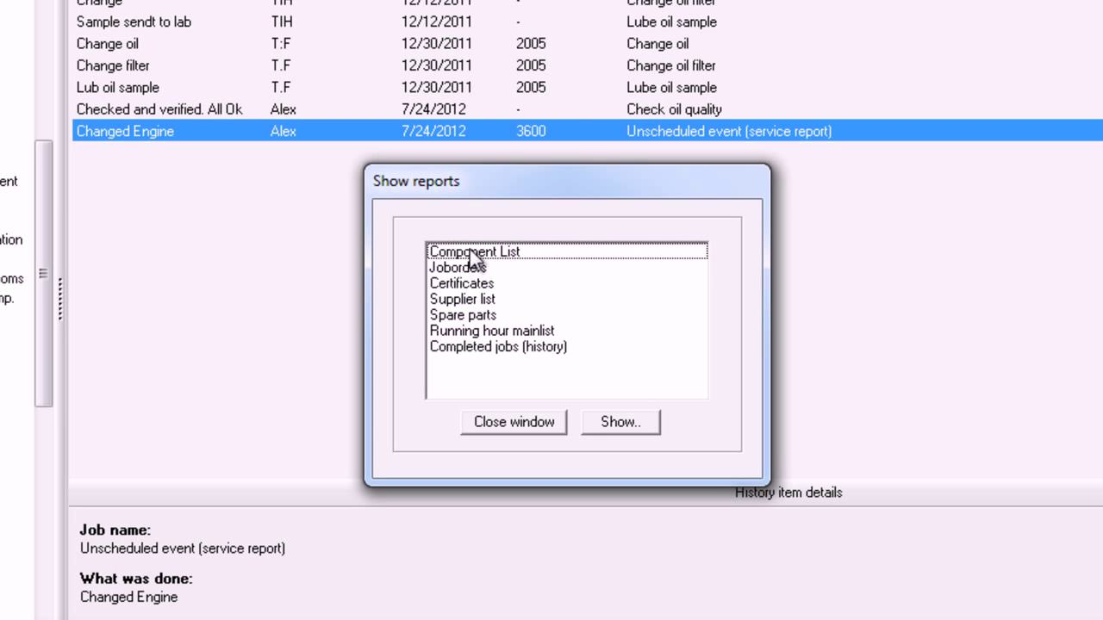
left_click(470, 250)
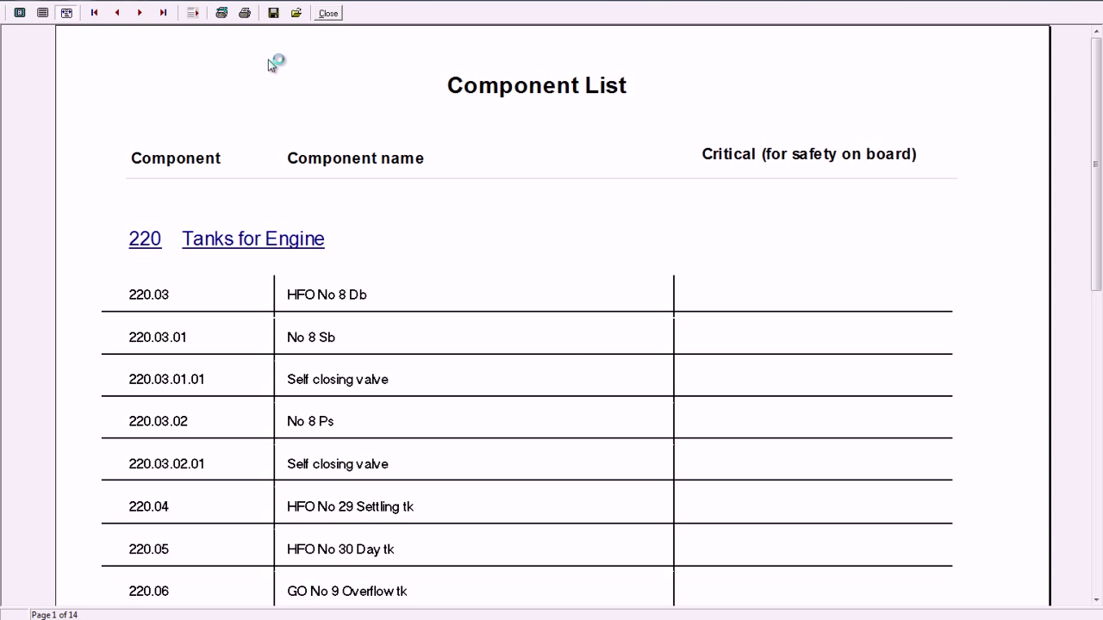
left_click(41, 12)
left_click(19, 12)
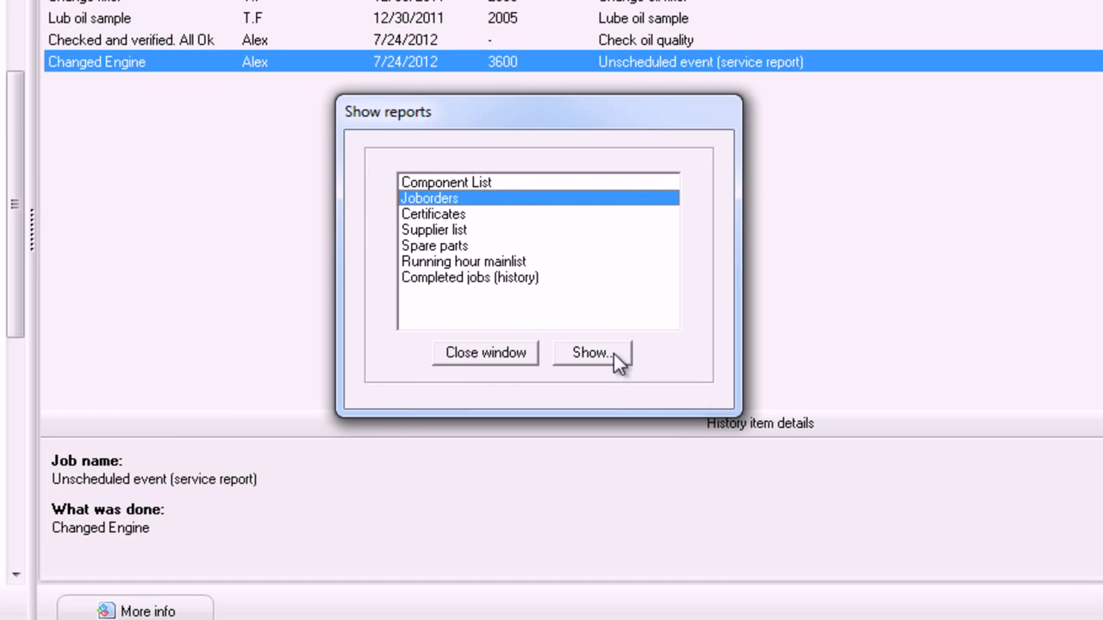
- Preview the 48-page Joborders report at several zoom levels, then close the preview
left_click(613, 353)
left_click(620, 336)
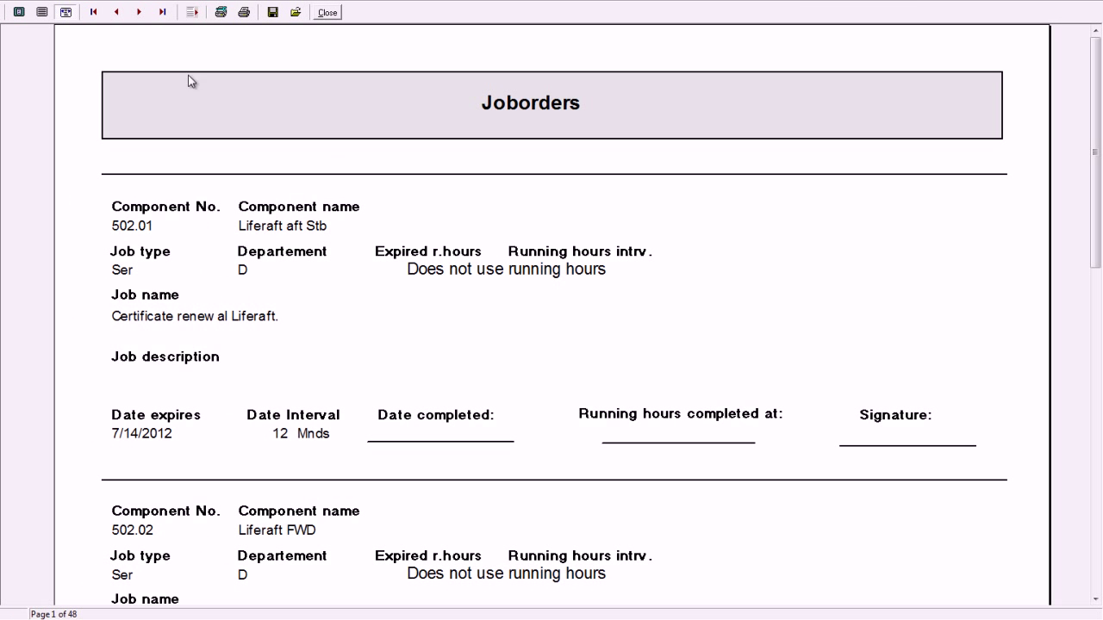
left_click(40, 15)
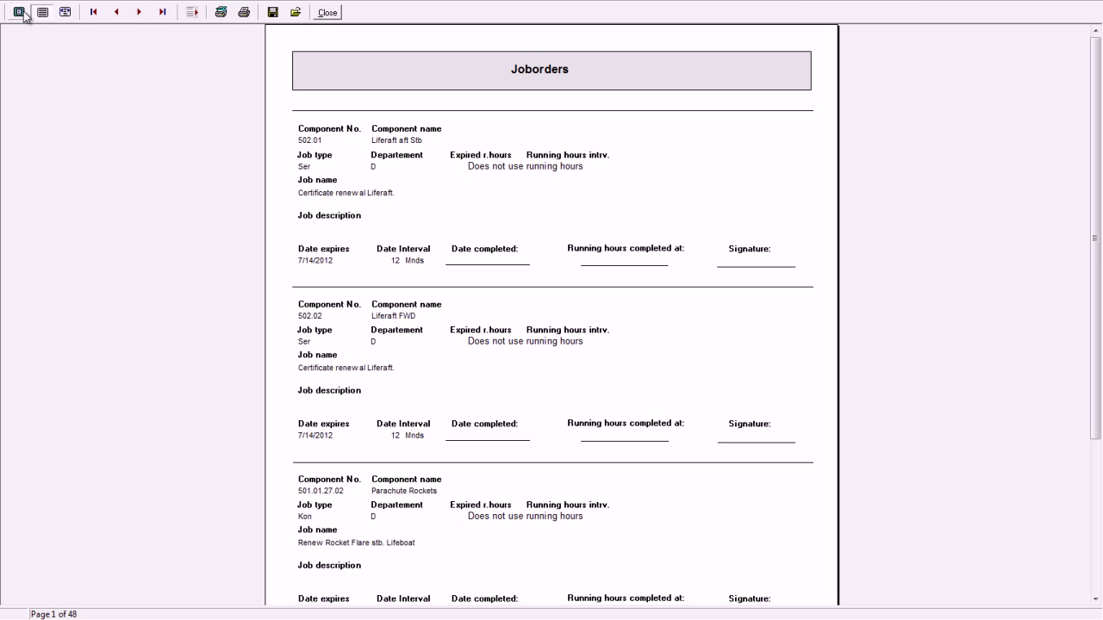
left_click(18, 12)
left_click(43, 14)
left_click(63, 12)
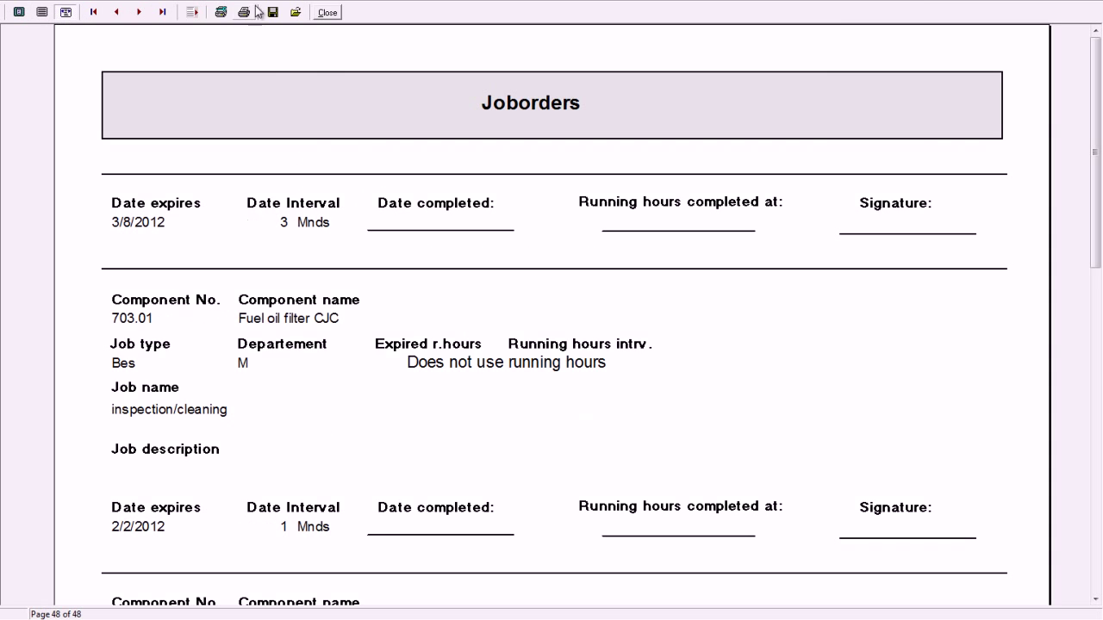
left_click(330, 13)
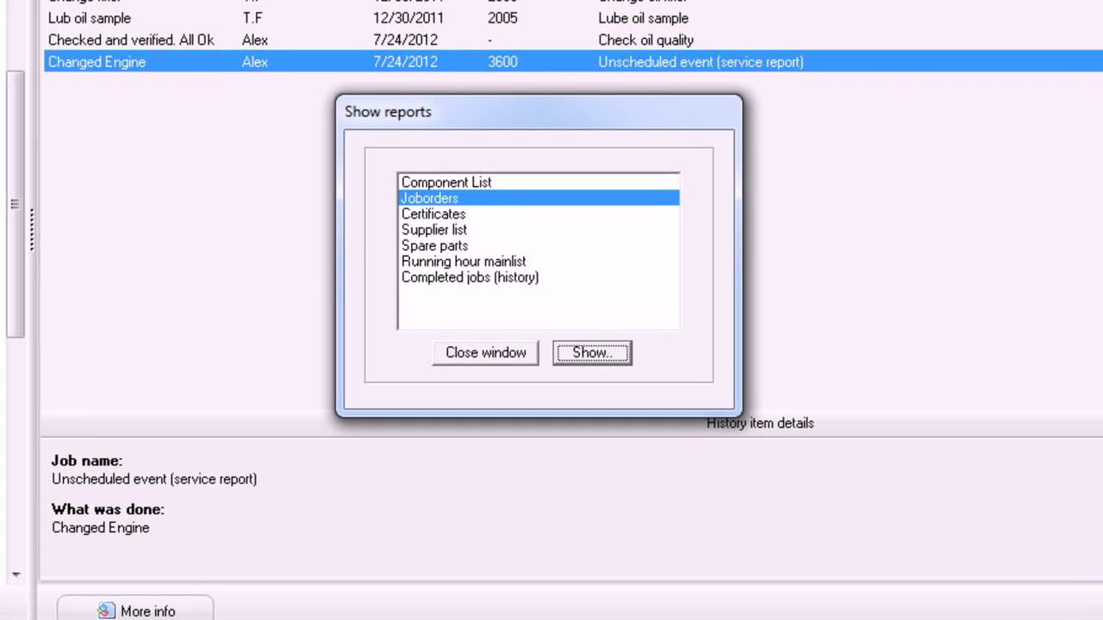